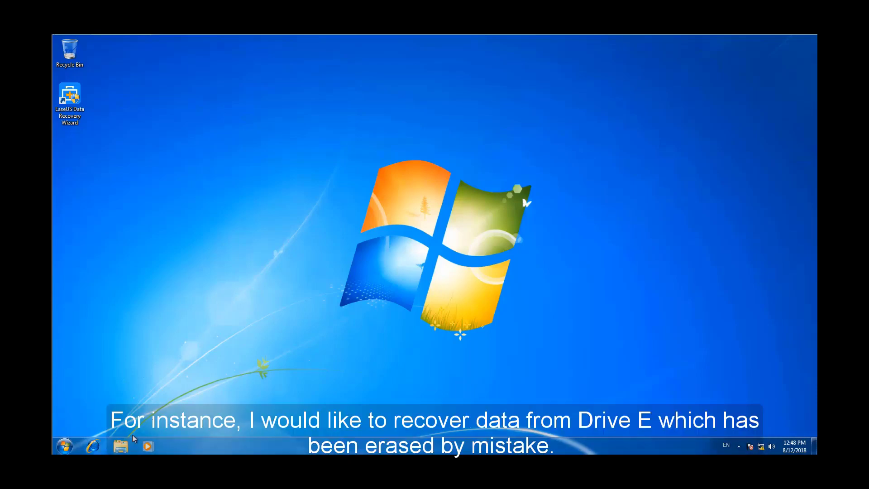
# Open NEW VOLUME (E:) from Computer in Explorer to check that it is empty
pyautogui.click(120, 447)
pyautogui.click(249, 232)
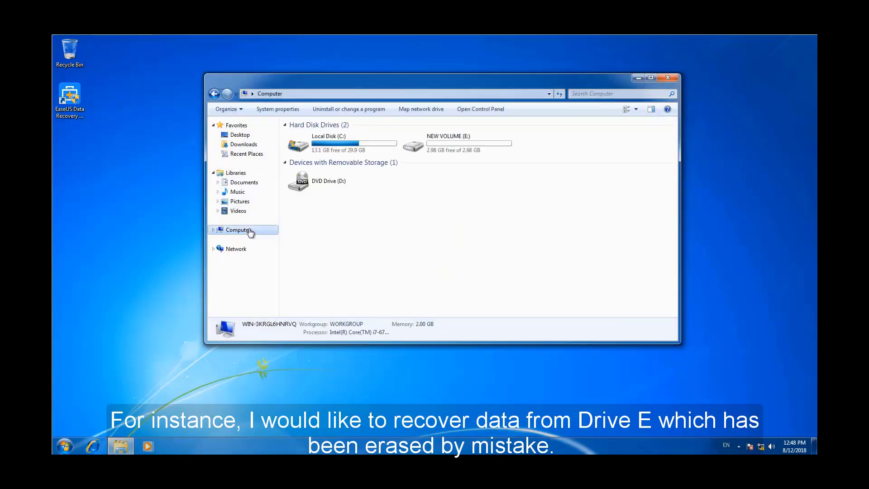
pyautogui.click(481, 142)
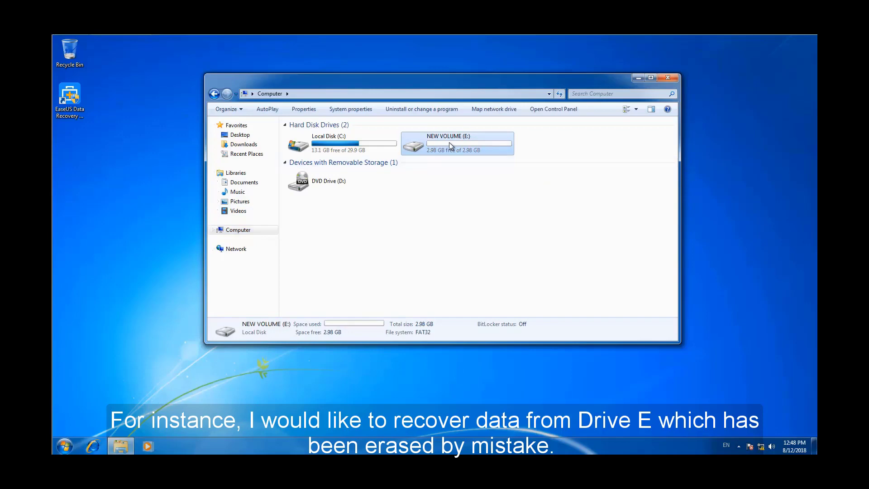
pyautogui.doubleClick(507, 144)
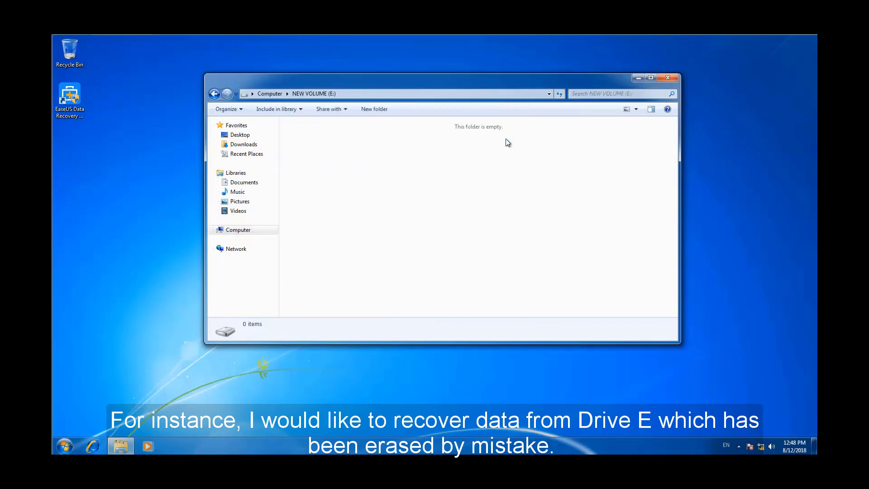
# Close the empty Drive E window, then start EaseUS Data Recovery Wizard and approve the UAC prompt
pyautogui.click(674, 78)
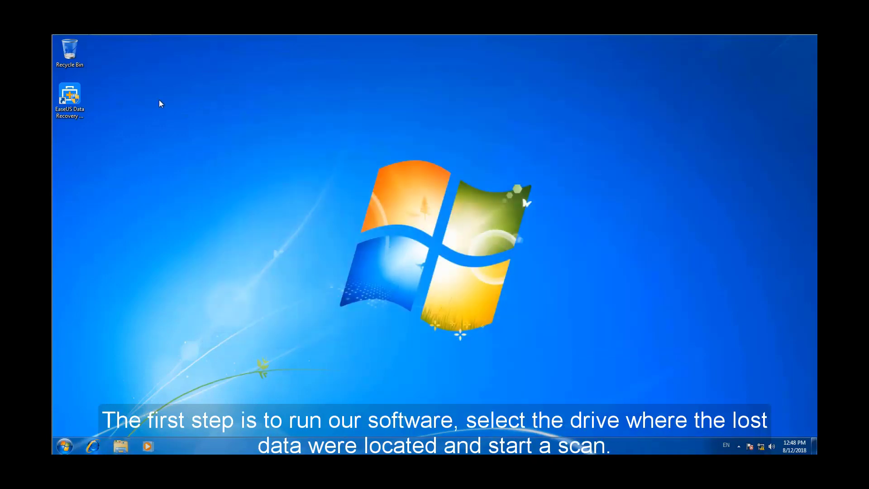
pyautogui.doubleClick(69, 100)
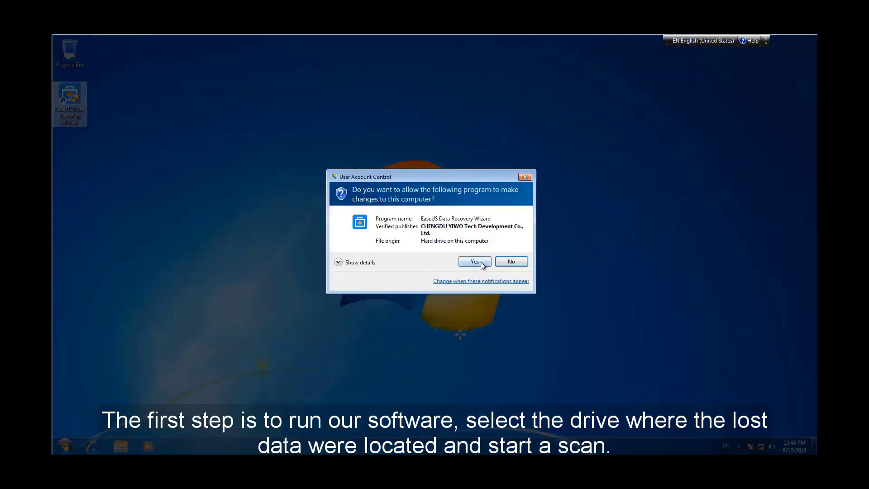
pyautogui.click(475, 262)
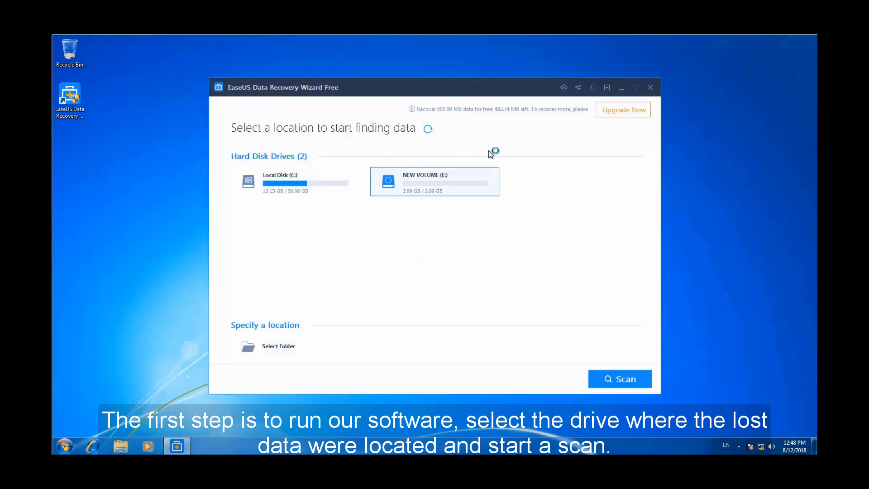
# Scan NEW VOLUME (E:) and select a recovered JPG photo as results appear
pyautogui.click(616, 378)
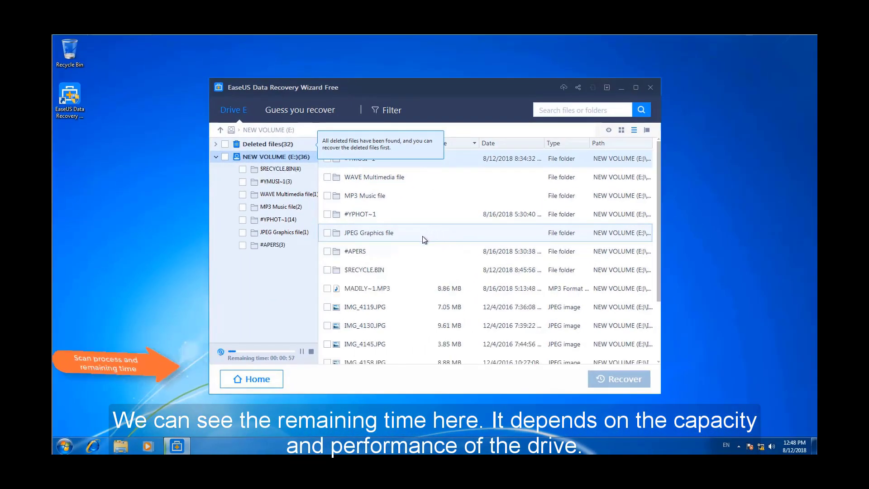
pyautogui.click(416, 313)
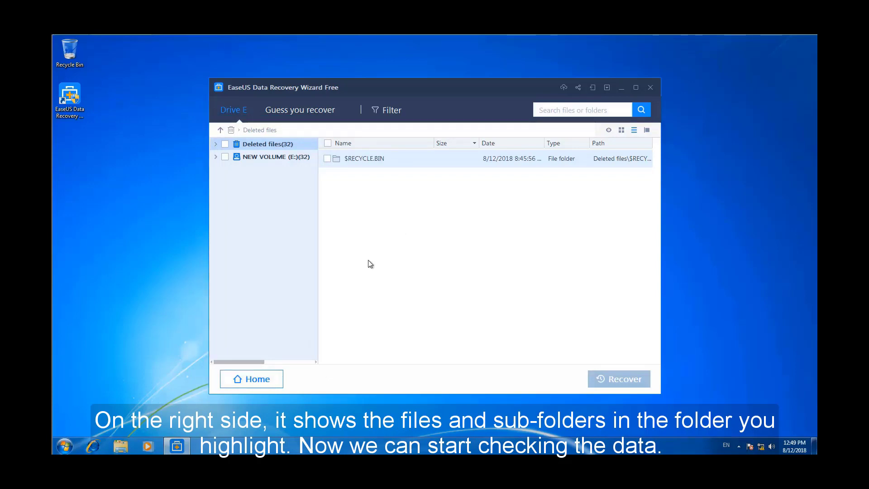
# Expand NEW VOLUME > $RECYCLE.BIN and open the papers and my photos folders
pyautogui.click(216, 158)
pyautogui.click(234, 169)
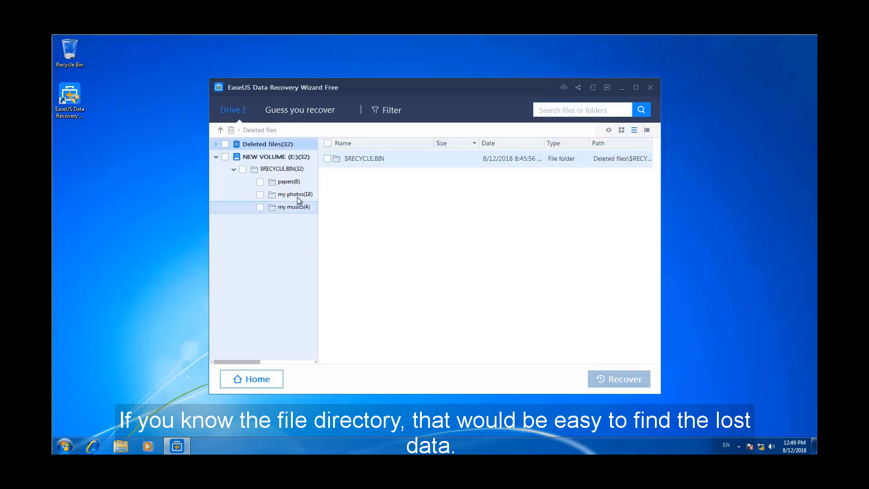
pyautogui.click(290, 185)
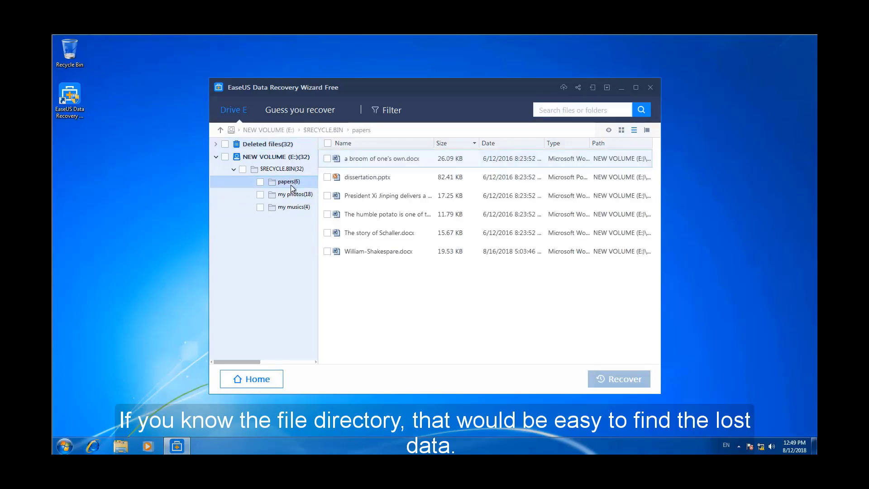
pyautogui.click(292, 195)
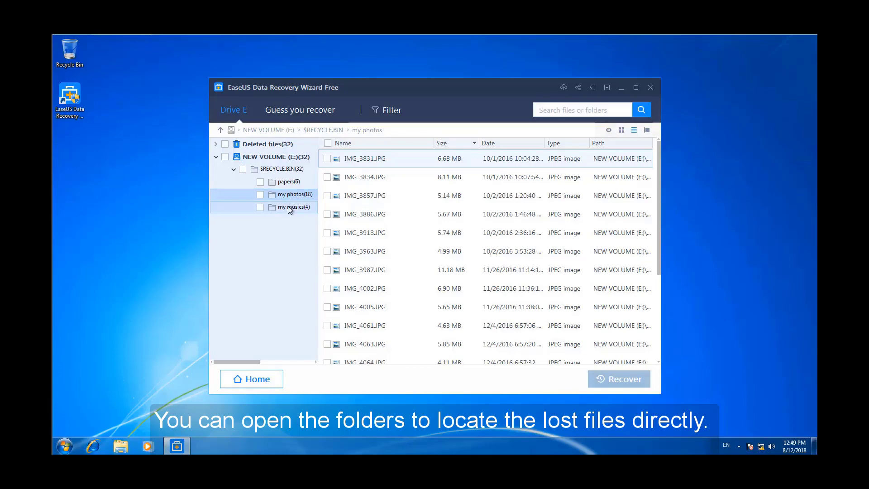
# Check the my musics folder, then show my photos as large thumbnails
pyautogui.click(290, 209)
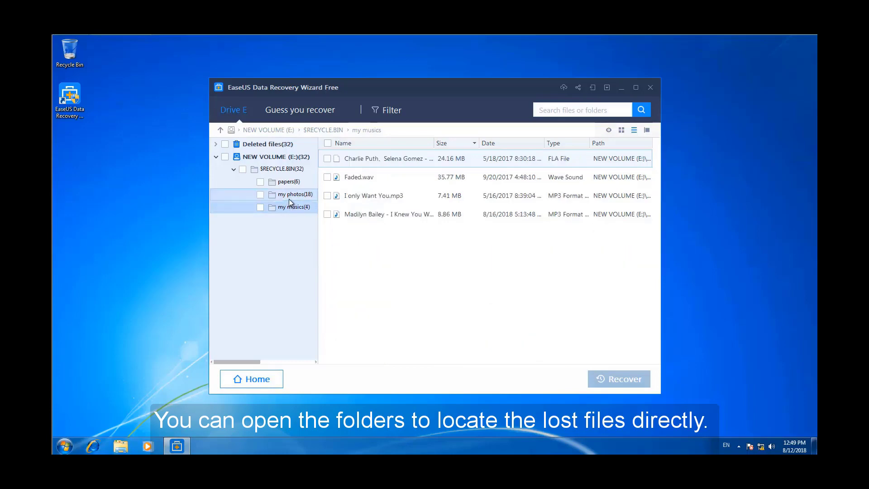
pyautogui.click(288, 197)
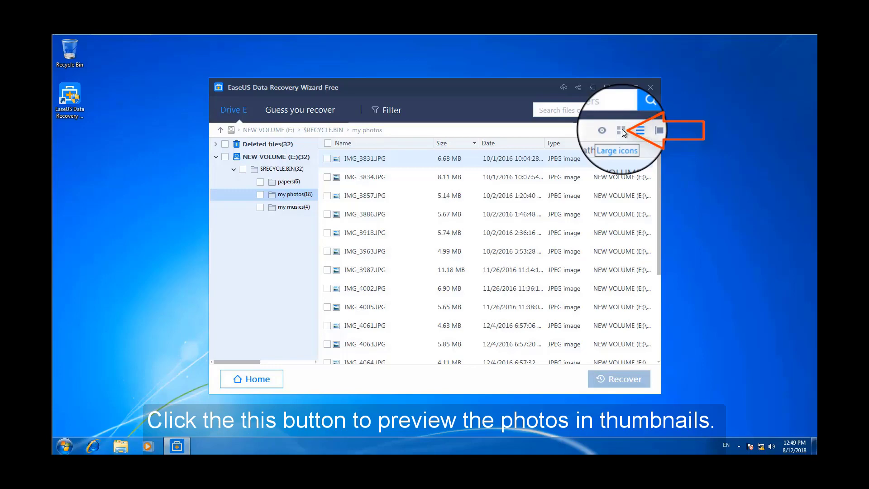
pyautogui.click(622, 131)
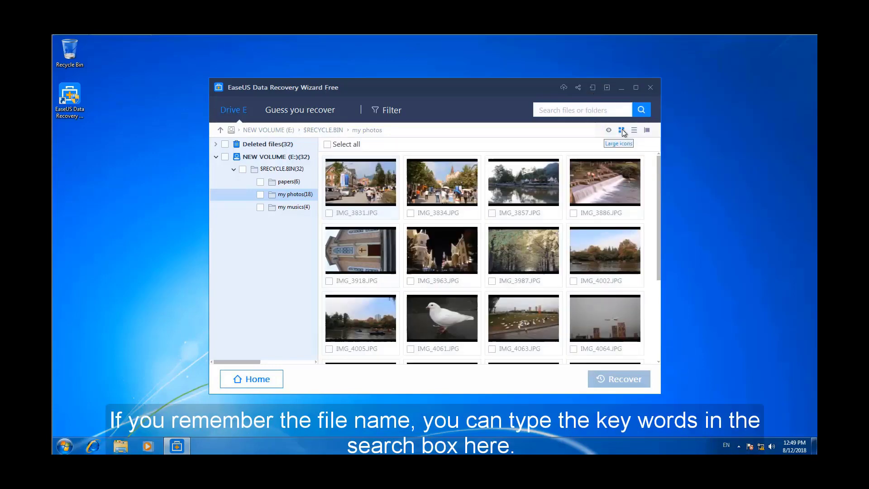
pyautogui.click(588, 111)
pyautogui.write('sh')
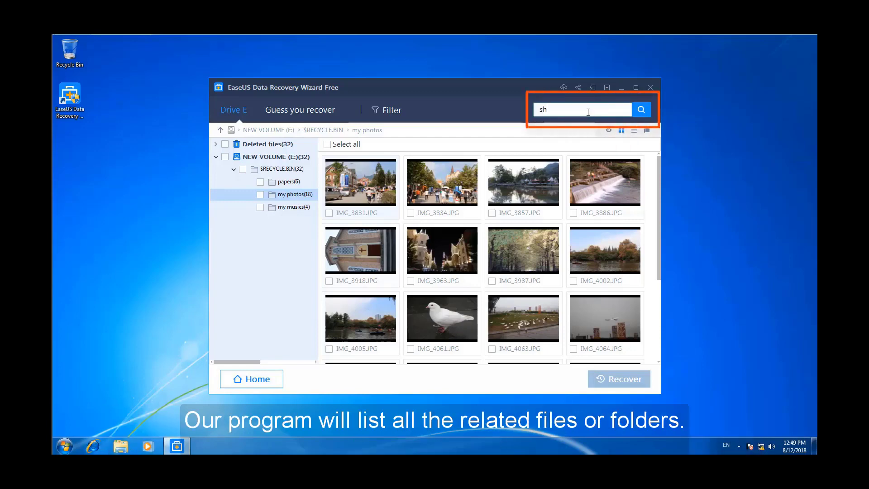
pyautogui.write('akespare')
pyautogui.press('Return')
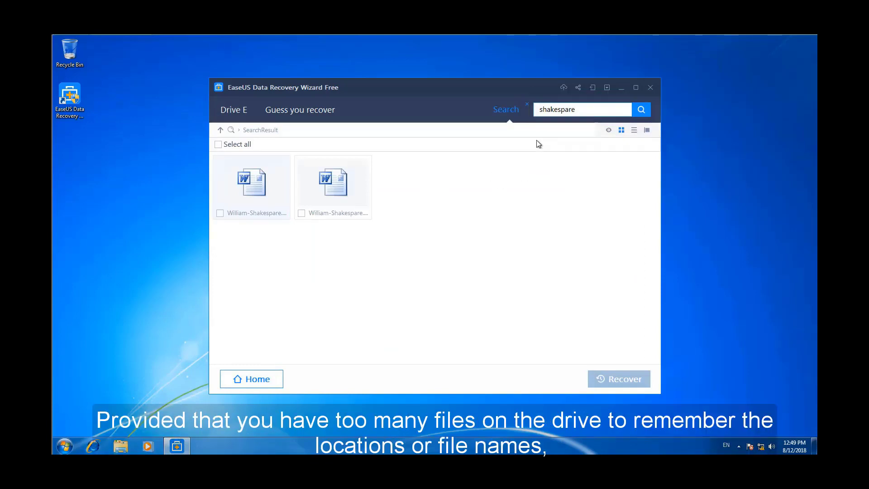
pyautogui.click(528, 106)
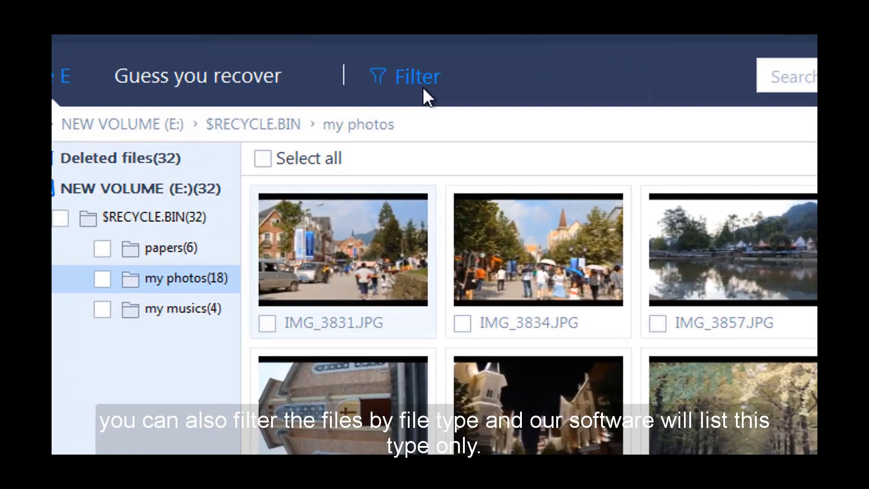
pyautogui.click(424, 89)
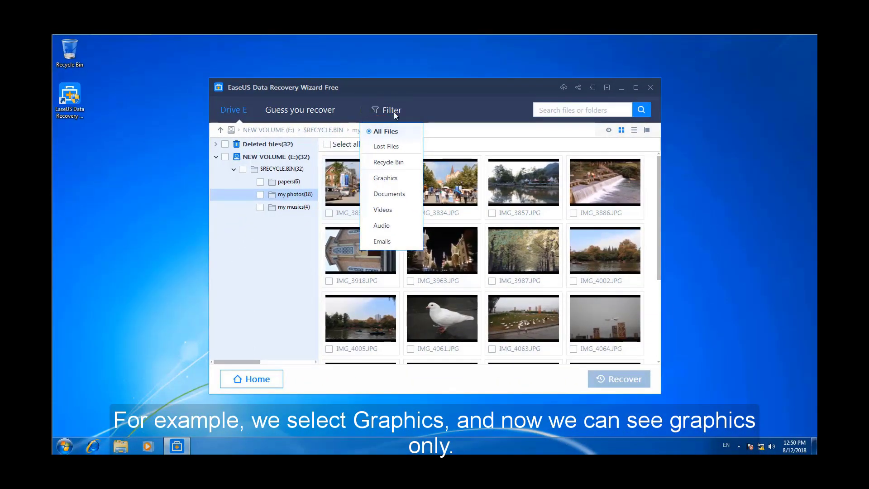
pyautogui.click(386, 182)
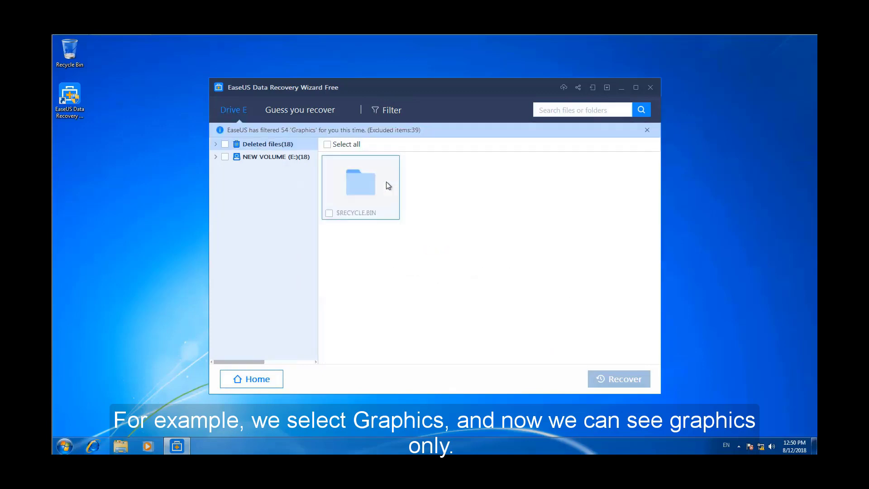
pyautogui.doubleClick(362, 184)
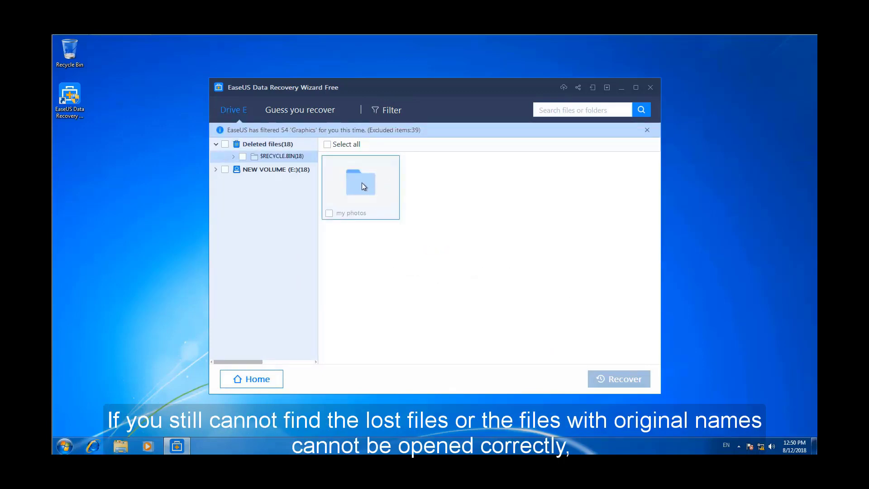
pyautogui.doubleClick(362, 184)
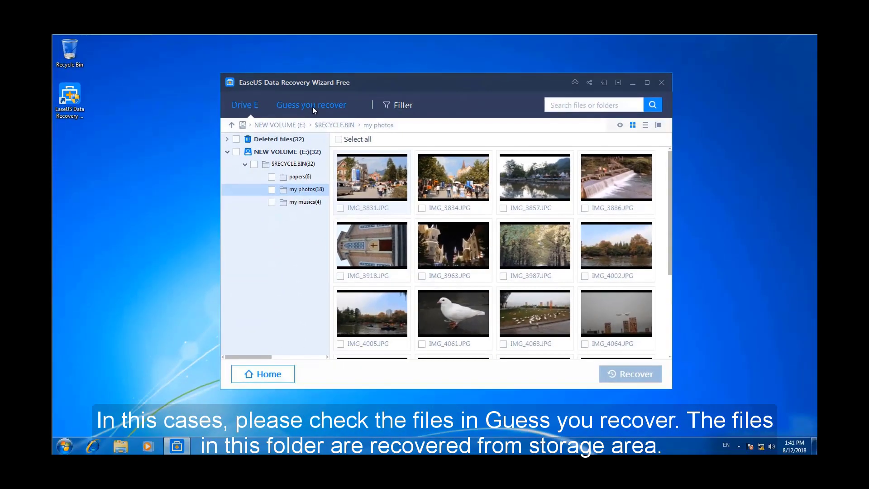
# Switch to Guess you recover and expand the PowerPoint, Camera, Artists and Others tags
pyautogui.click(313, 106)
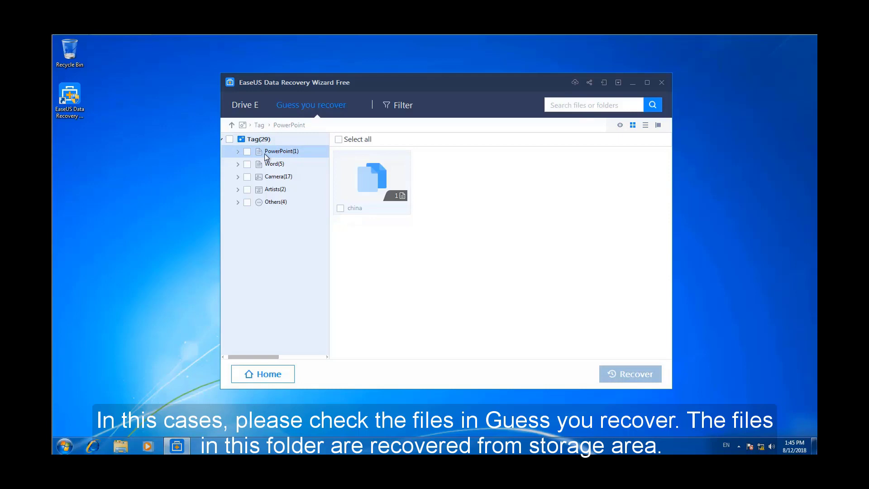
pyautogui.click(238, 151)
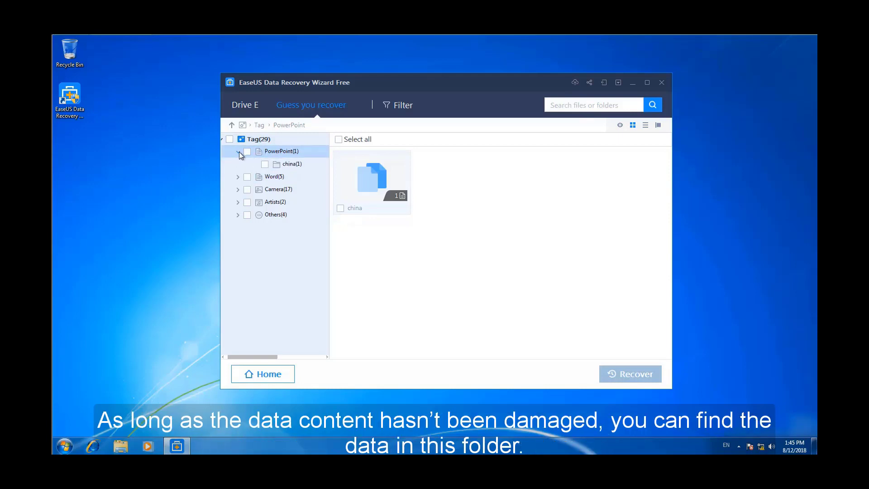
pyautogui.click(238, 189)
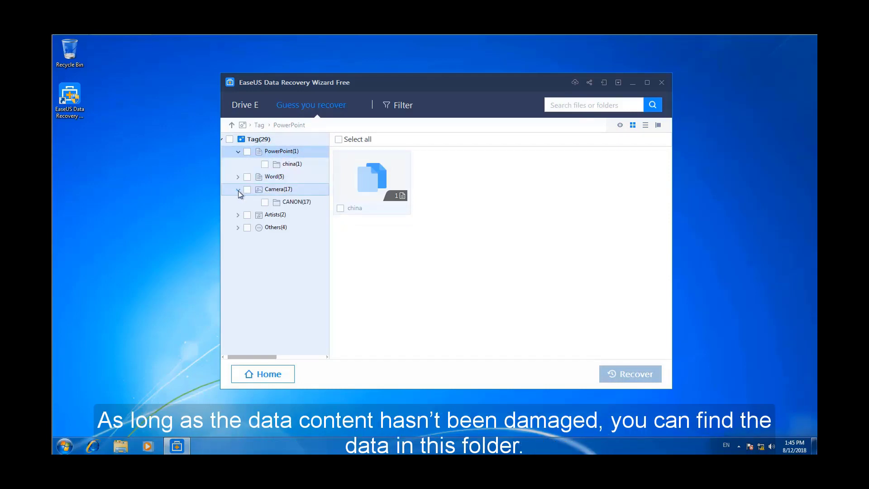
pyautogui.click(238, 215)
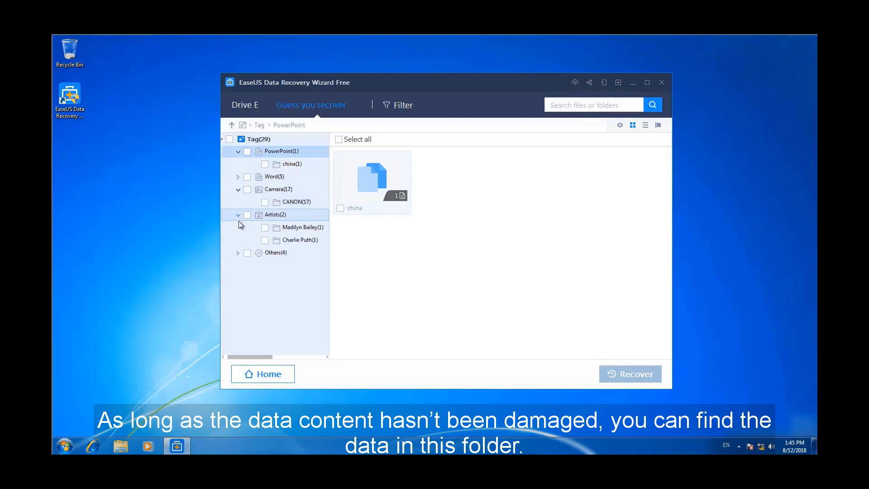
pyautogui.click(239, 253)
# Browse the JPEG Graphics, MP3 and WAVE folders, then select the CANON camera photos
pyautogui.click(288, 265)
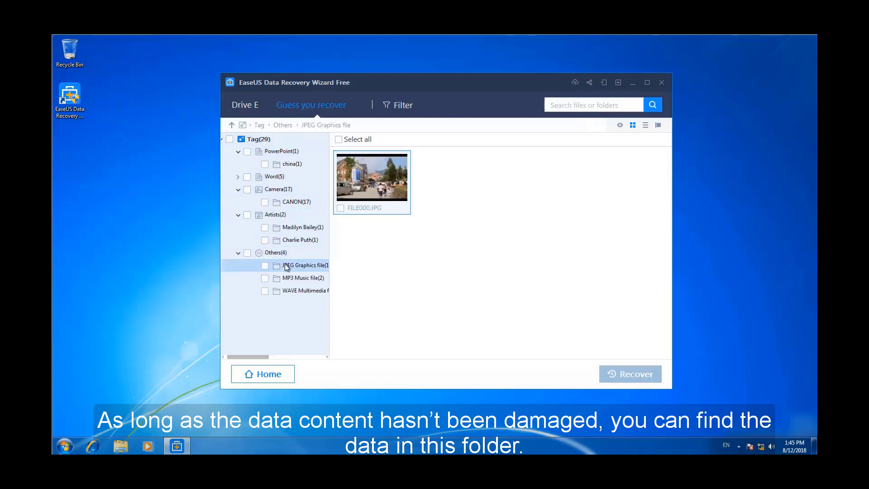
pyautogui.click(292, 278)
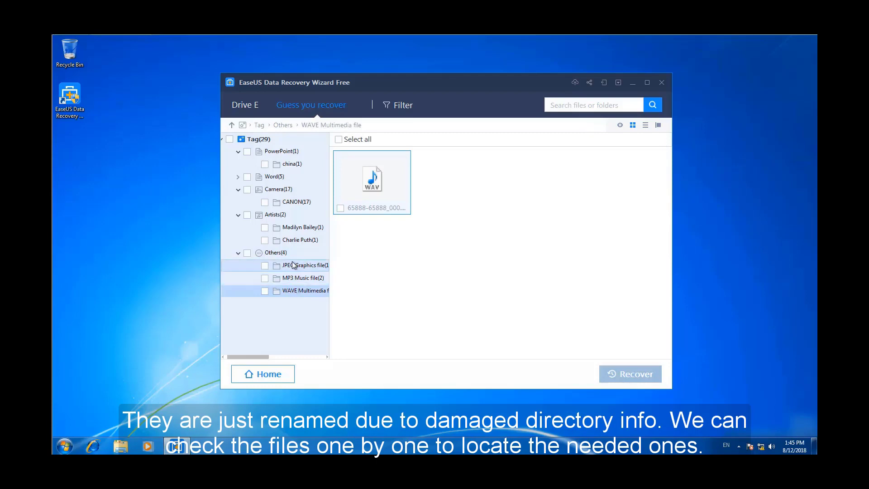
pyautogui.click(288, 202)
# Preview the dog and yellow leaf CANON photos full size, closing each preview
pyautogui.doubleClick(377, 182)
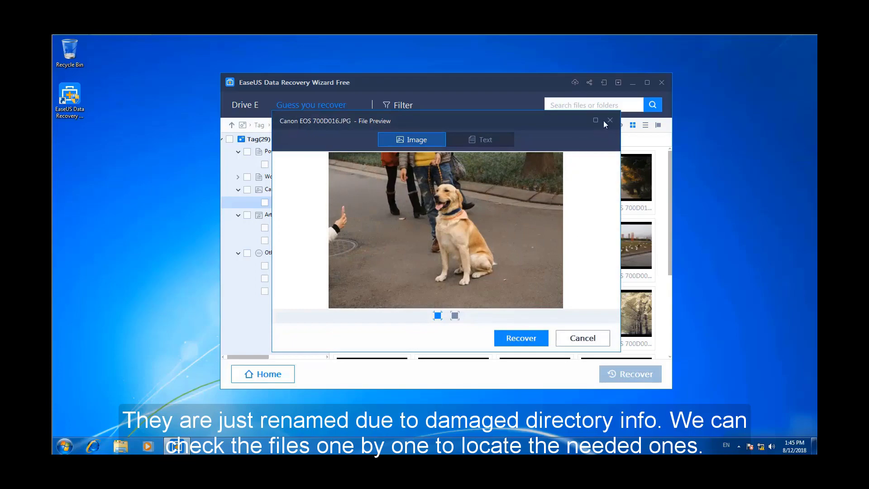
pyautogui.click(604, 120)
pyautogui.doubleClick(465, 180)
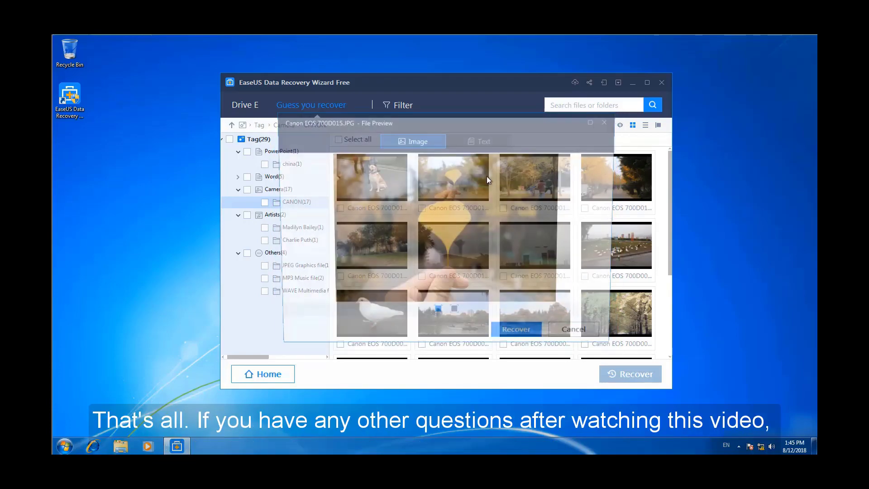
pyautogui.click(609, 120)
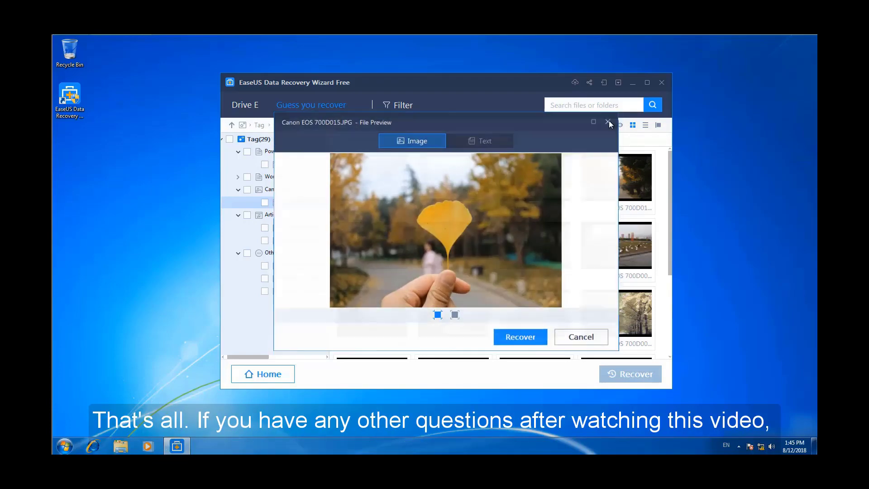